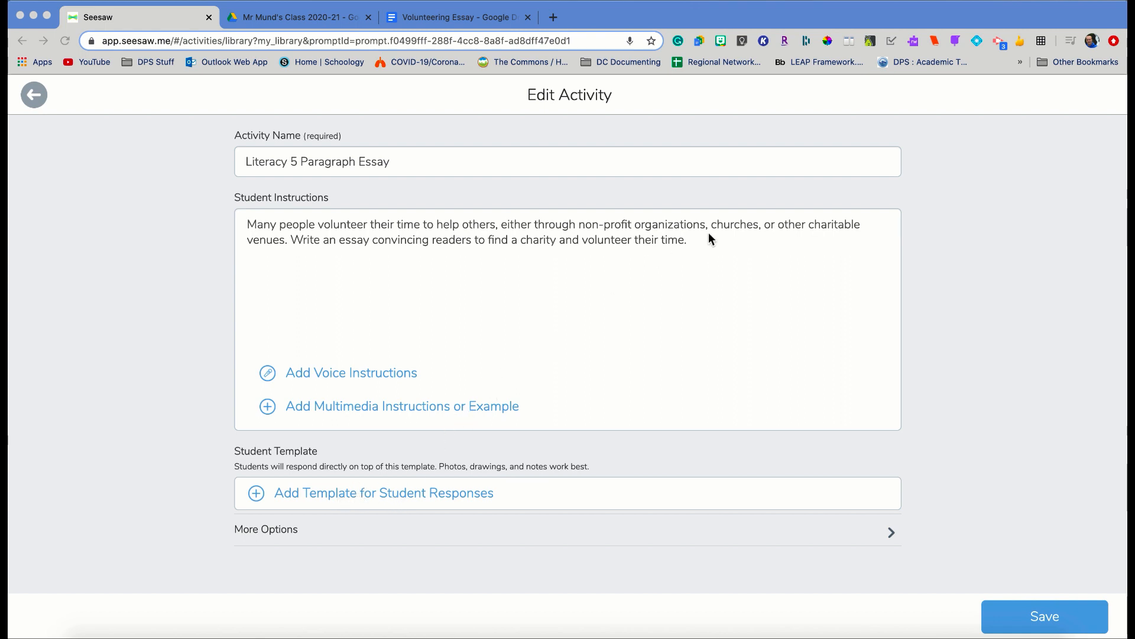
- Try to add a note template for student responses containing the copied student instructions, followed by blank lines
{"action": "left_click_drag", "start_coordinate": [699, 241], "coordinate": [240, 225]}
{"action": "key", "text": "ctrl+c"}
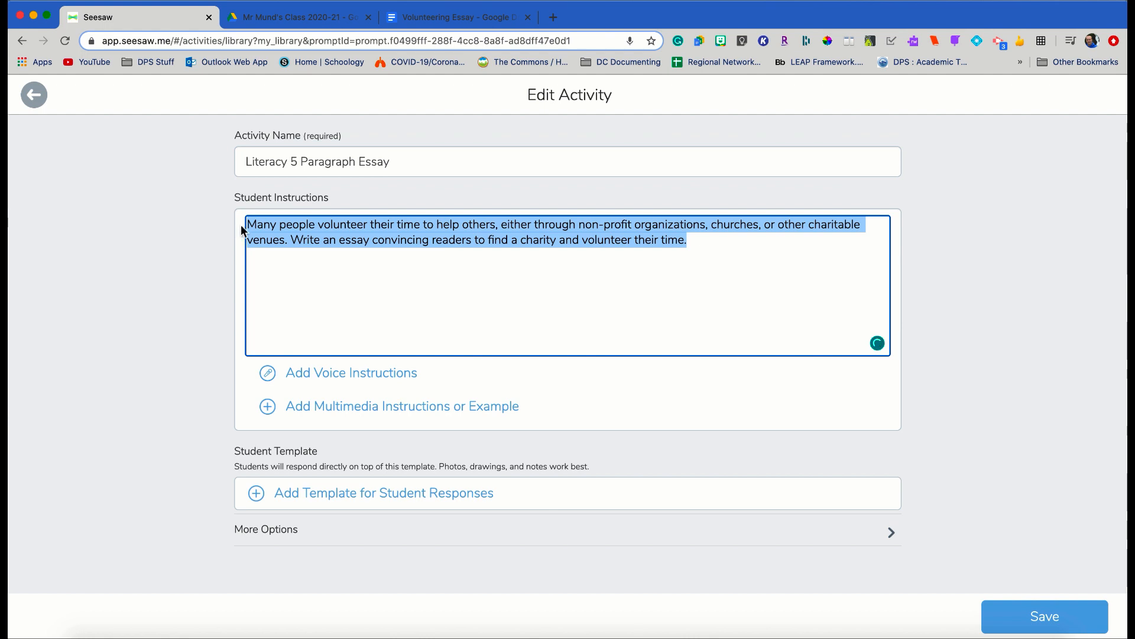
{"action": "left_click", "coordinate": [398, 486]}
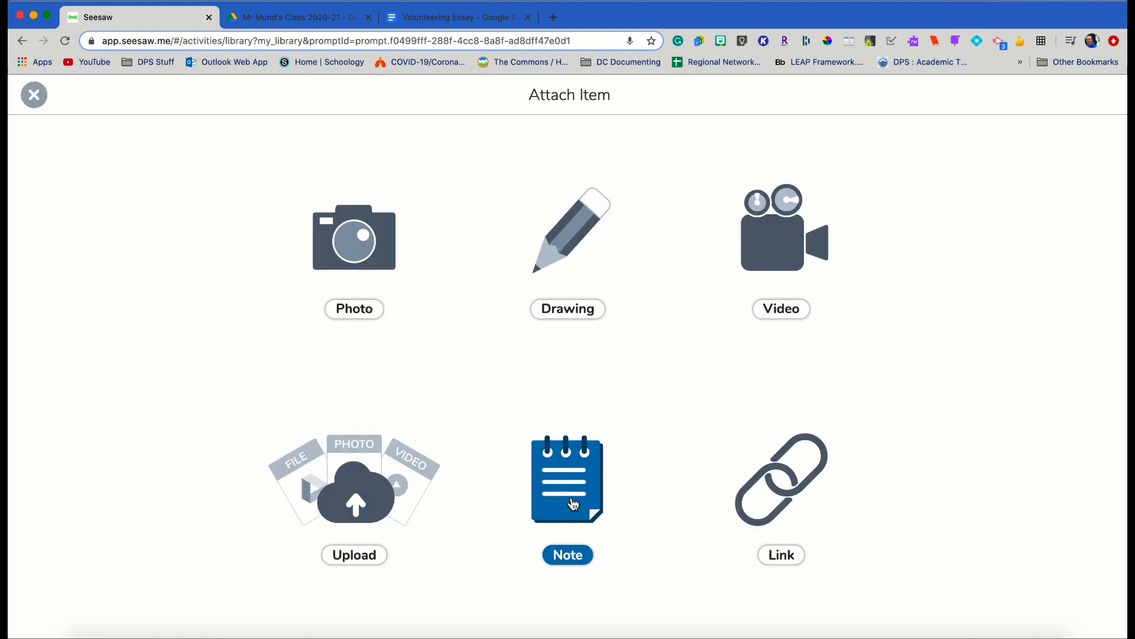
{"action": "left_click", "coordinate": [581, 475]}
{"action": "key", "text": "ctrl+v"}
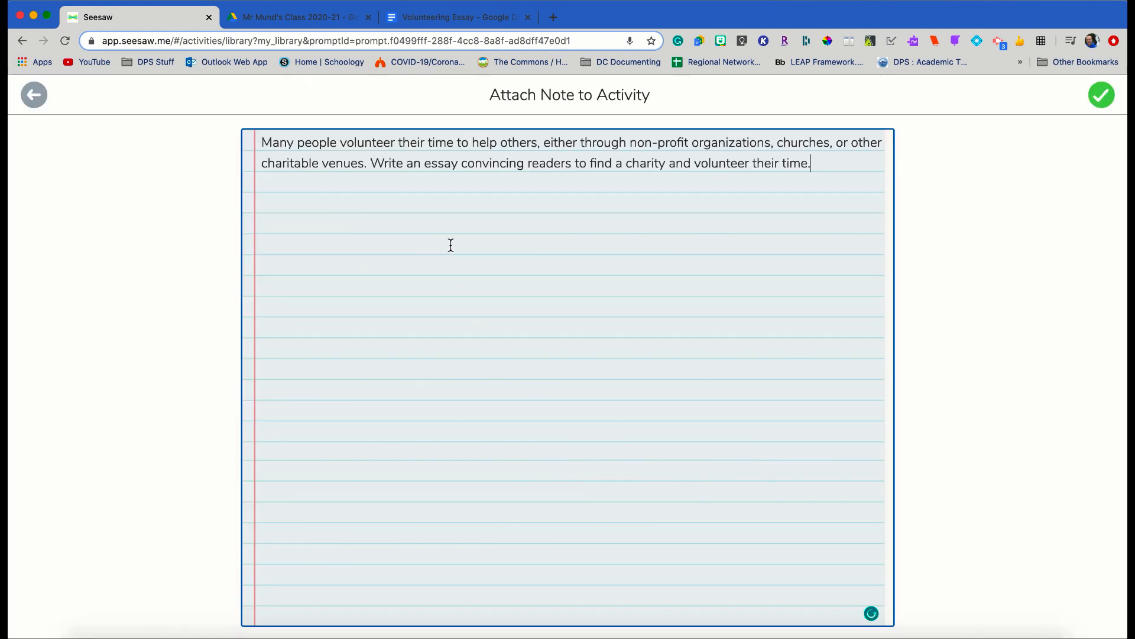
{"action": "key", "text": "Return"}
{"action": "key", "text": "Return"}
- Discard the note template and return to editing the Literacy 5 Paragraph Essay activity
{"action": "left_click", "coordinate": [33, 96]}
{"action": "left_click", "coordinate": [571, 305]}
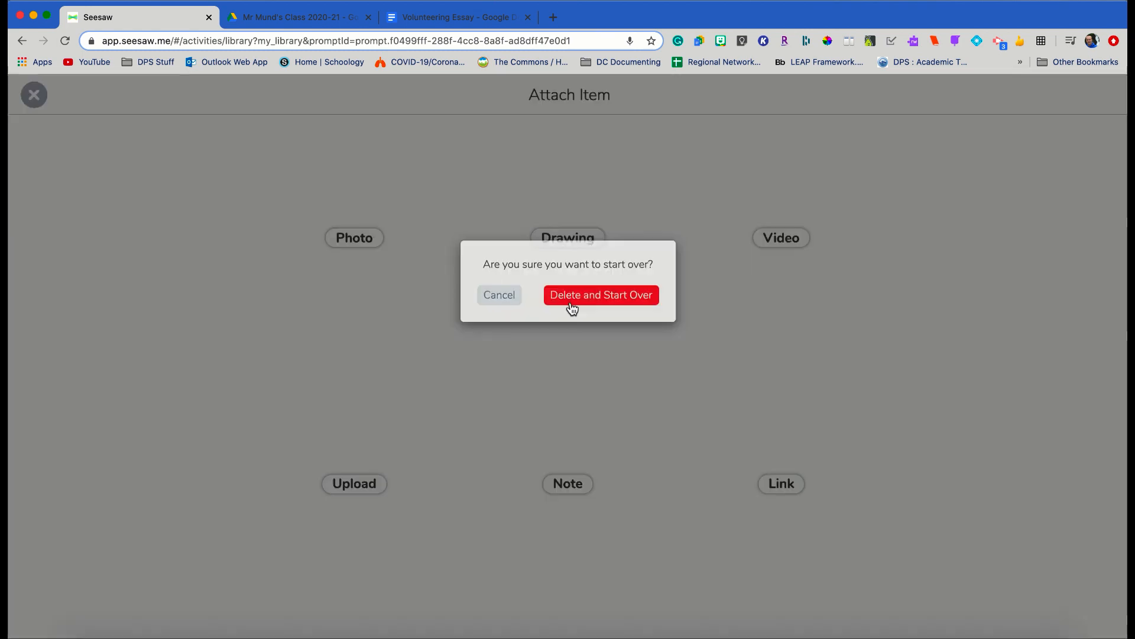
{"action": "left_click", "coordinate": [38, 99]}
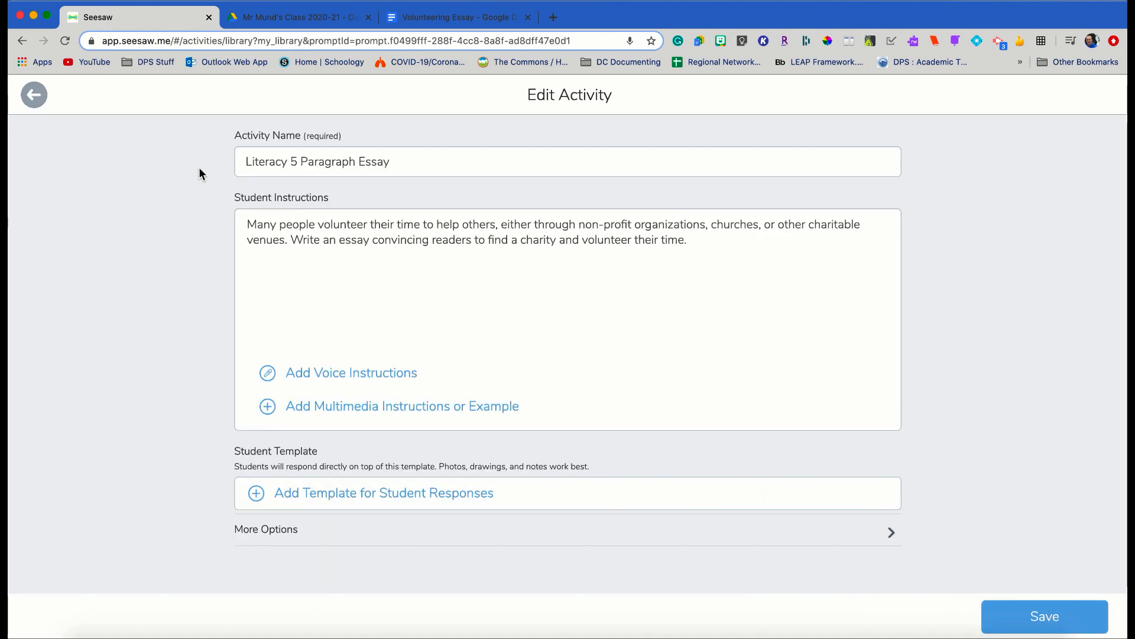
{"action": "left_click", "coordinate": [34, 97]}
{"action": "left_click", "coordinate": [502, 294]}
- Switch to the Volunteering Essay in Google Docs, replace the ending of its web address with "copy", and copy the full link
{"action": "left_click", "coordinate": [296, 20]}
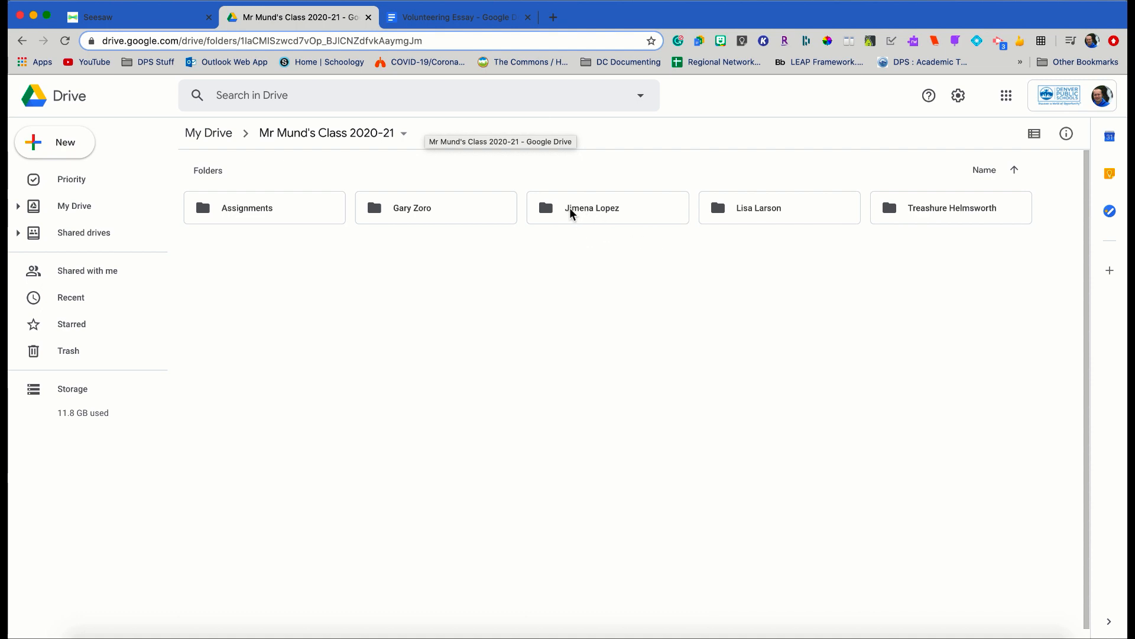
{"action": "left_click", "coordinate": [413, 21]}
{"action": "left_click", "coordinate": [585, 43]}
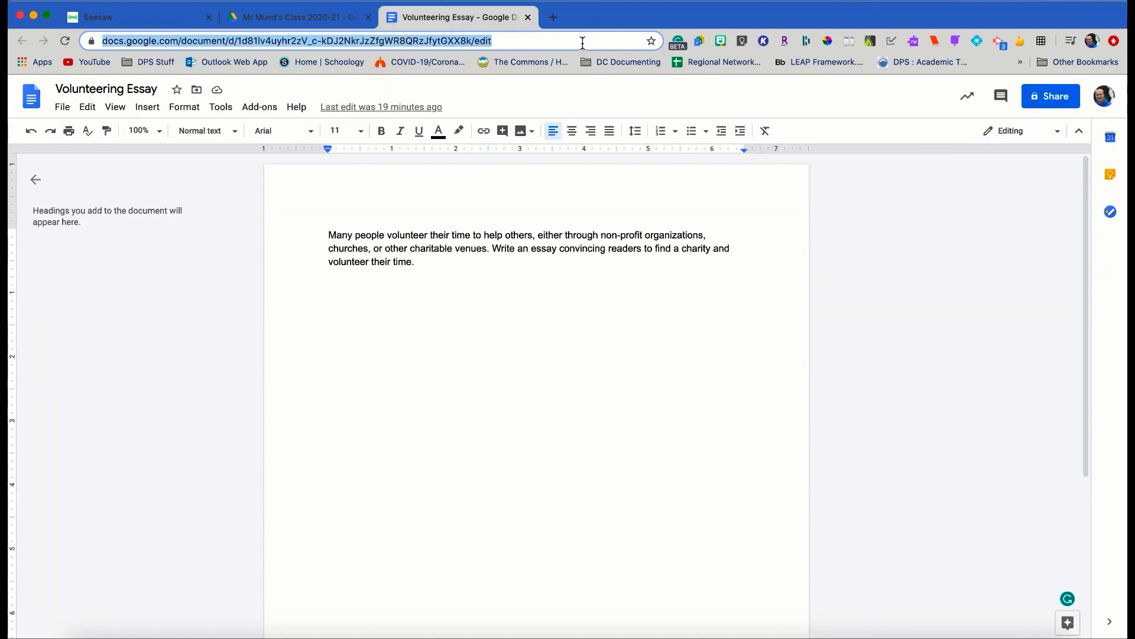
{"action": "left_click", "coordinate": [578, 43]}
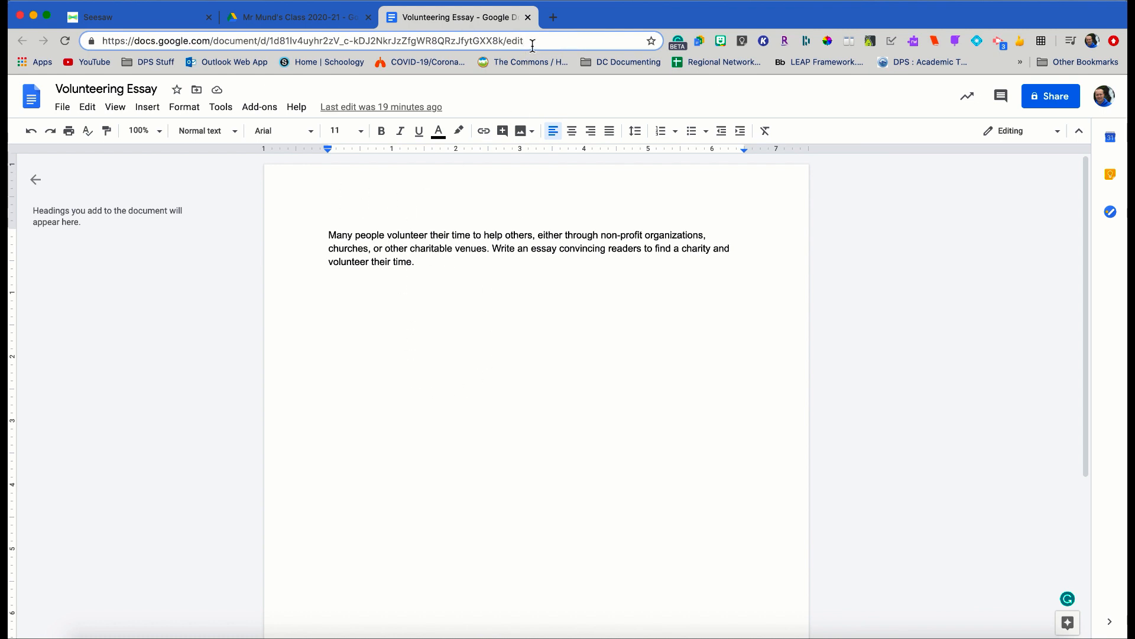
{"action": "left_click_drag", "start_coordinate": [533, 42], "coordinate": [509, 43]}
{"action": "type", "text": "copy"}
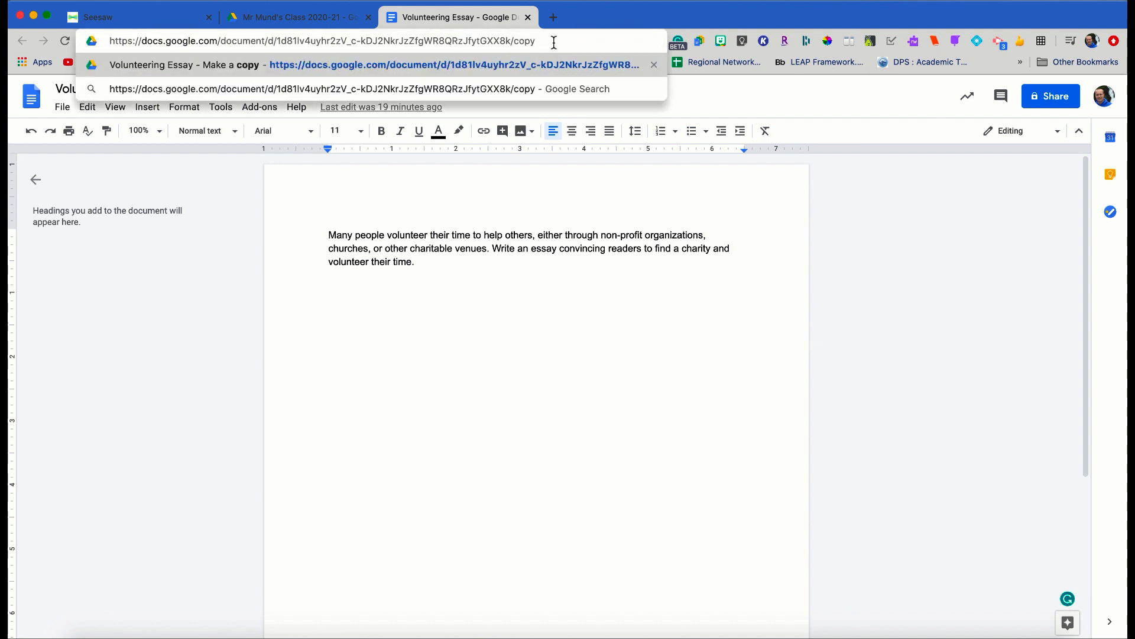
{"action": "key", "text": "super+a"}
{"action": "key", "text": "super+c"}
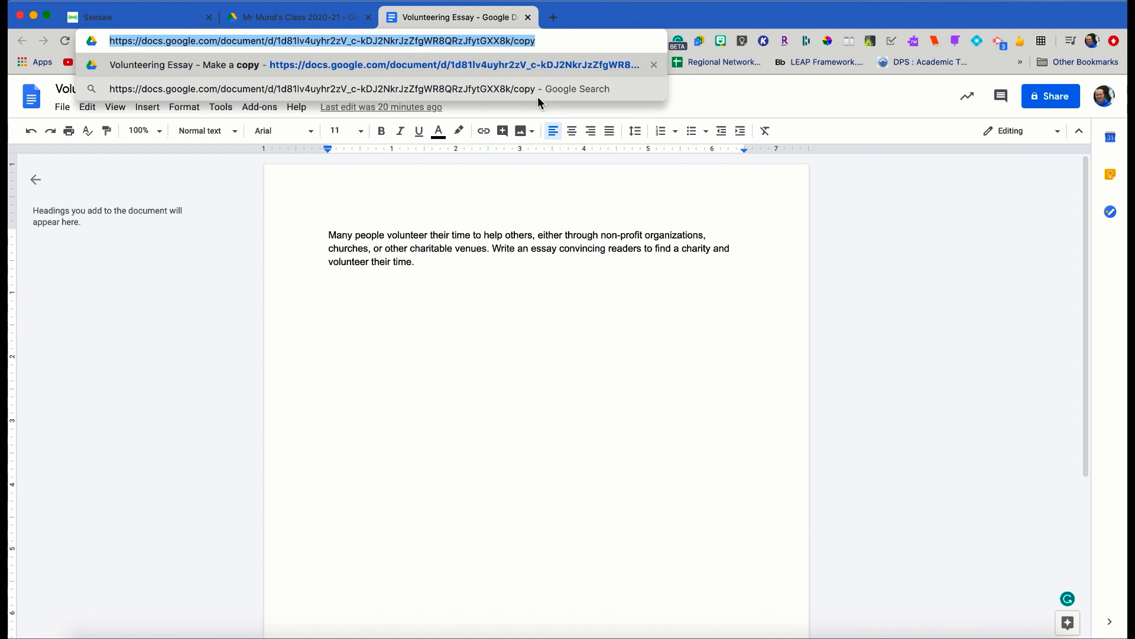
- Paste the copied link below the Literacy 5 Paragraph Essay instructions in Seesaw and save the activity
{"action": "left_click", "coordinate": [168, 23]}
{"action": "left_click", "coordinate": [743, 249]}
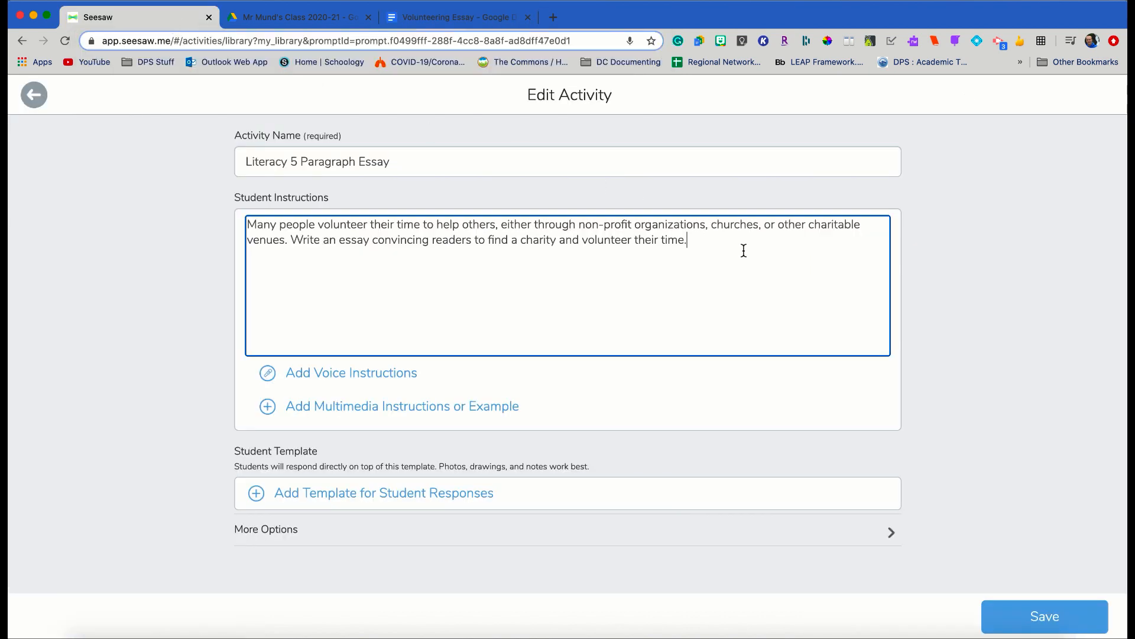
{"action": "key", "text": "Return"}
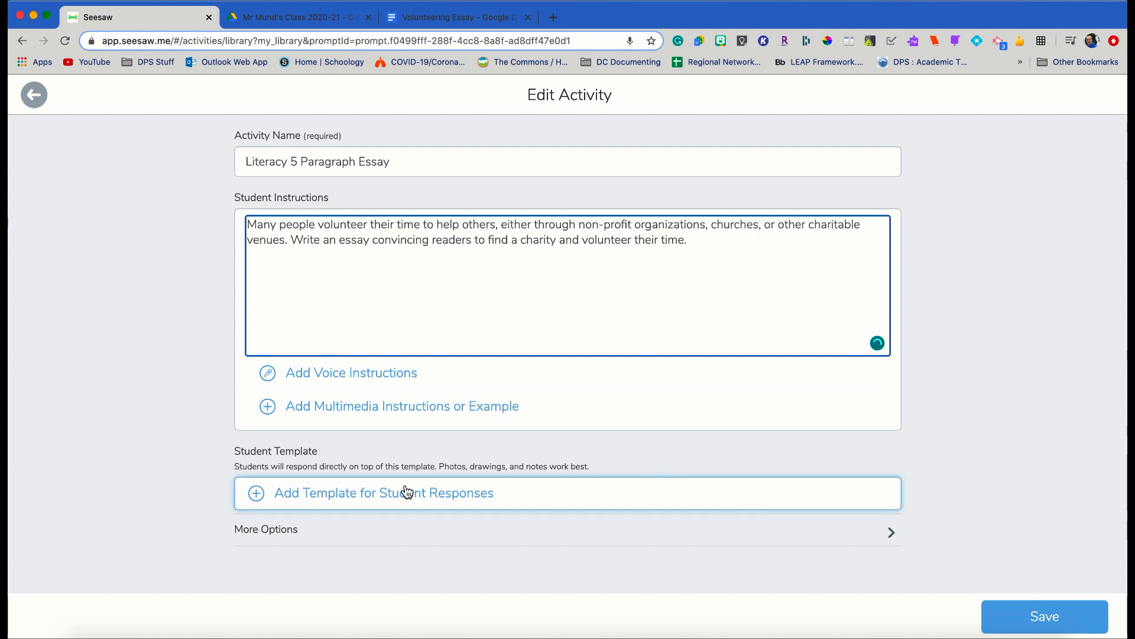
{"action": "key", "text": "super+v"}
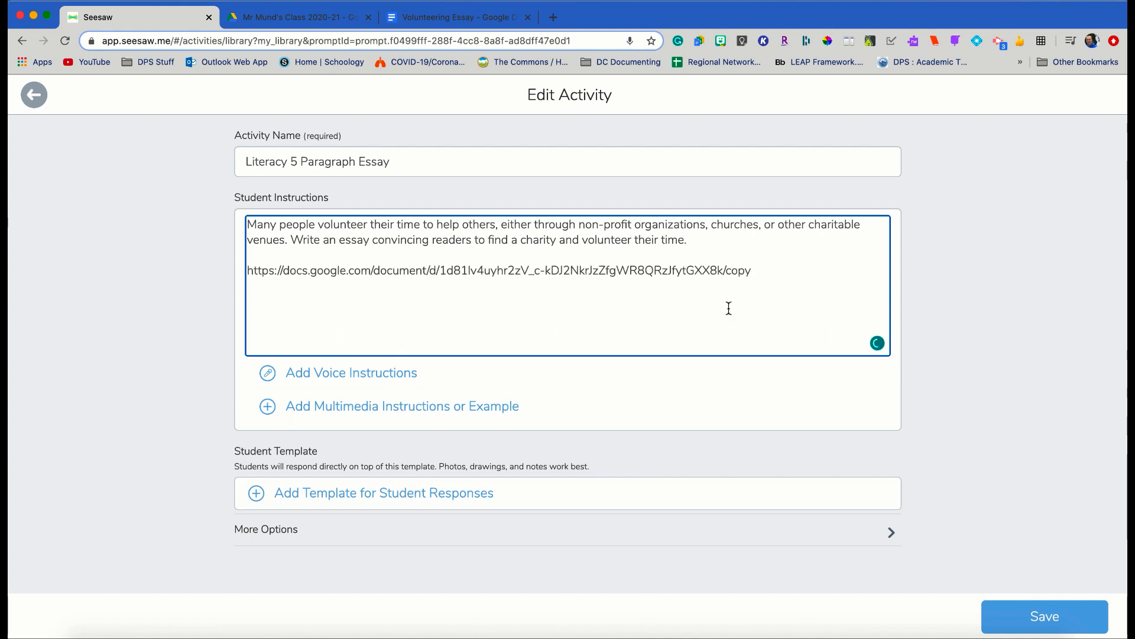
{"action": "left_click", "coordinate": [1039, 628]}
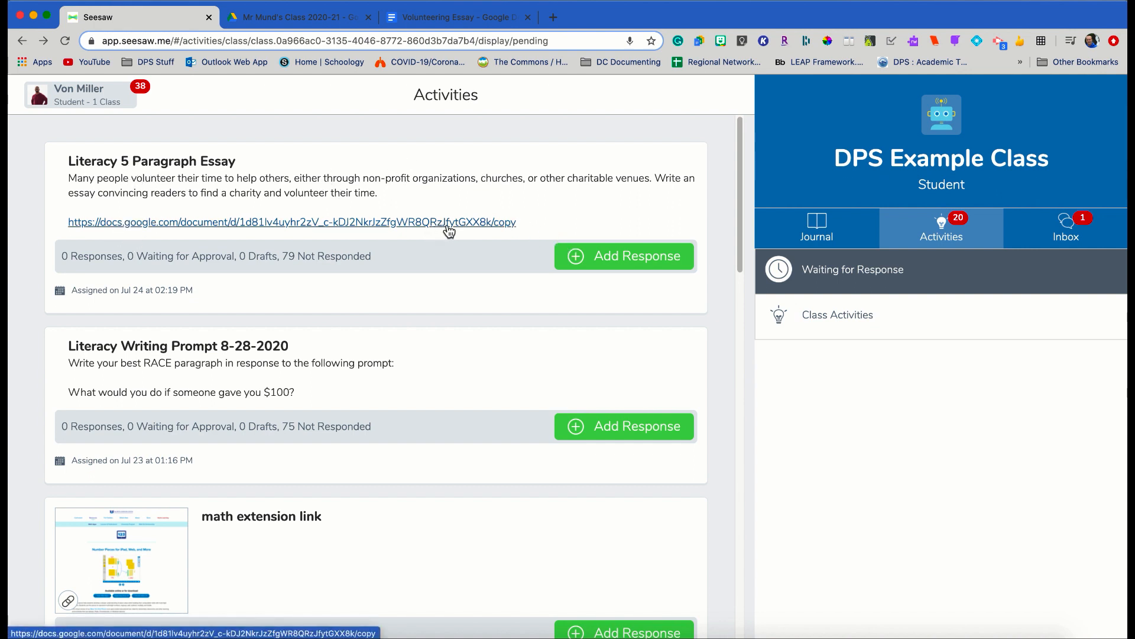
- Make a copy of Volunteering Essay from the activity's link and replace "Copy of" in its title with the student's first name
{"action": "left_click", "coordinate": [392, 223]}
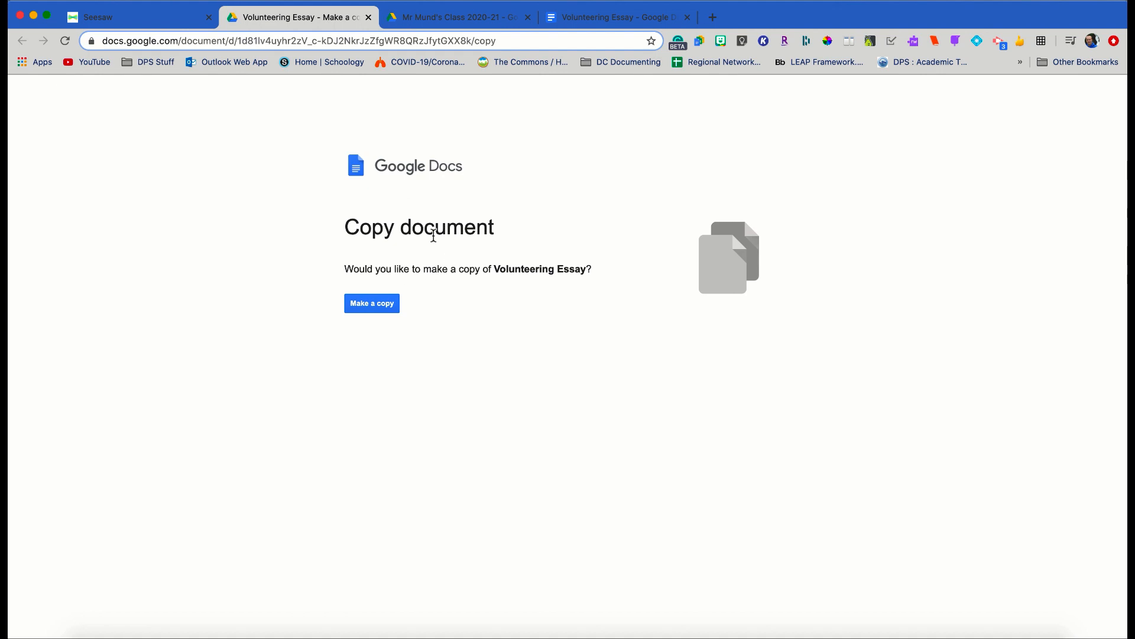
{"action": "left_click", "coordinate": [376, 307]}
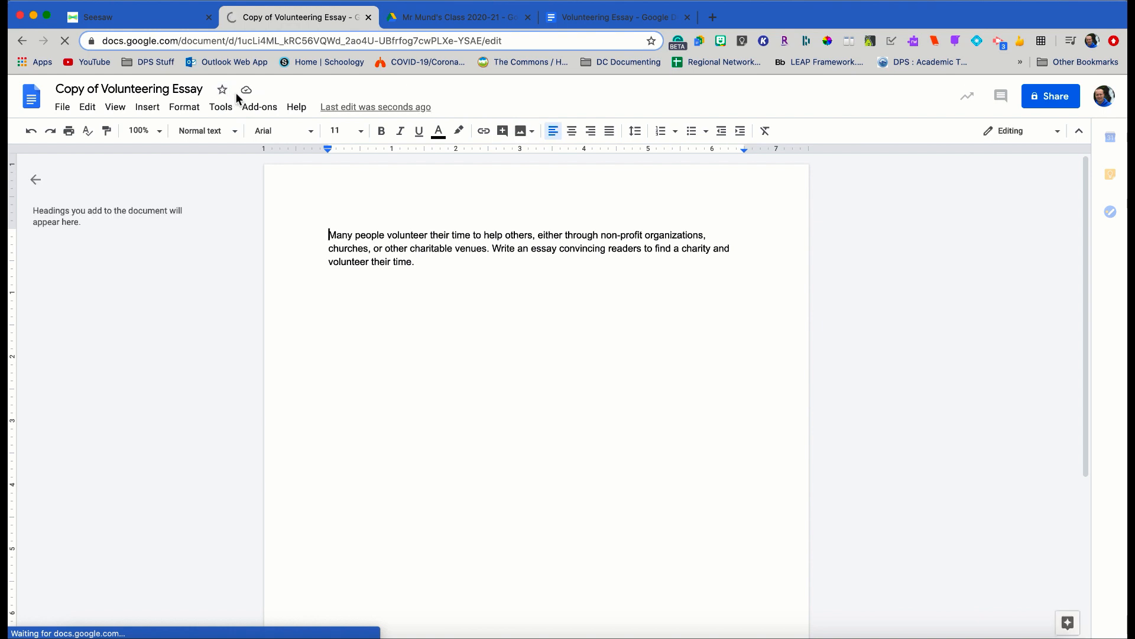
{"action": "left_click", "coordinate": [99, 90]}
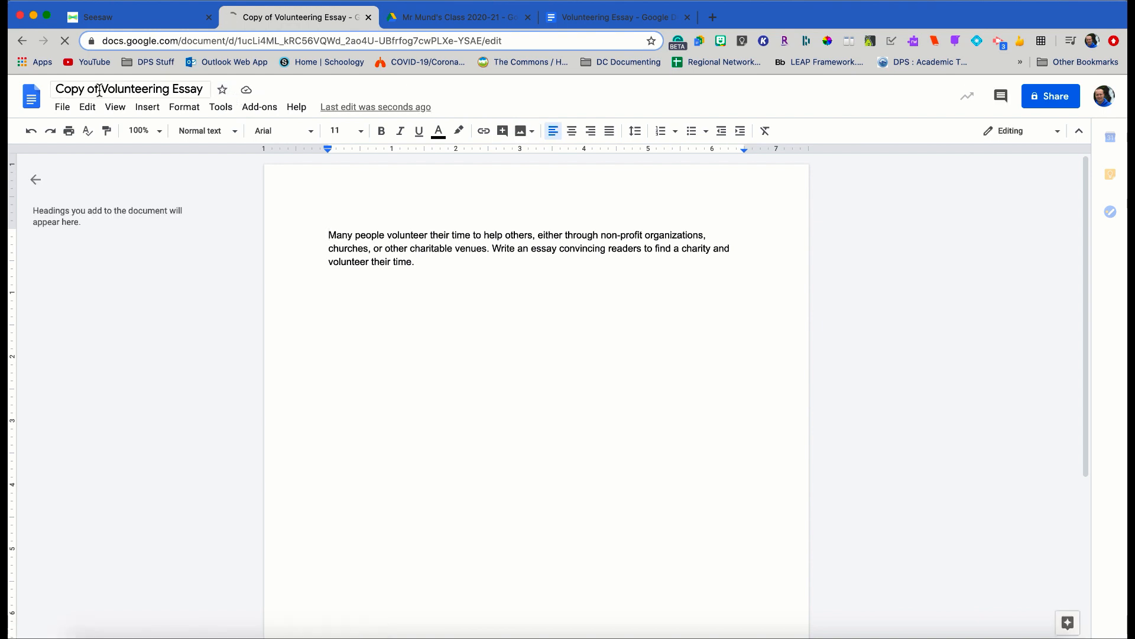
{"action": "left_click_drag", "start_coordinate": [98, 89], "coordinate": [52, 87]}
{"action": "type", "text": "Jimena"}
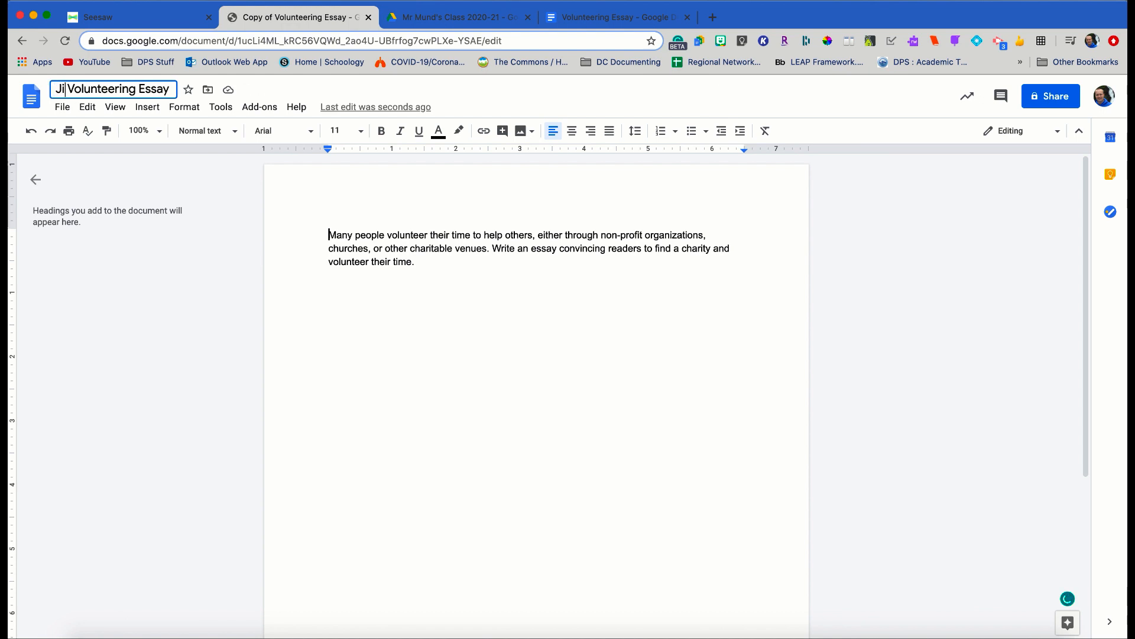
- Move the renamed essay from My Drive into the student's own folder inside the 2020-21 class folder
{"action": "left_click", "coordinate": [321, 188]}
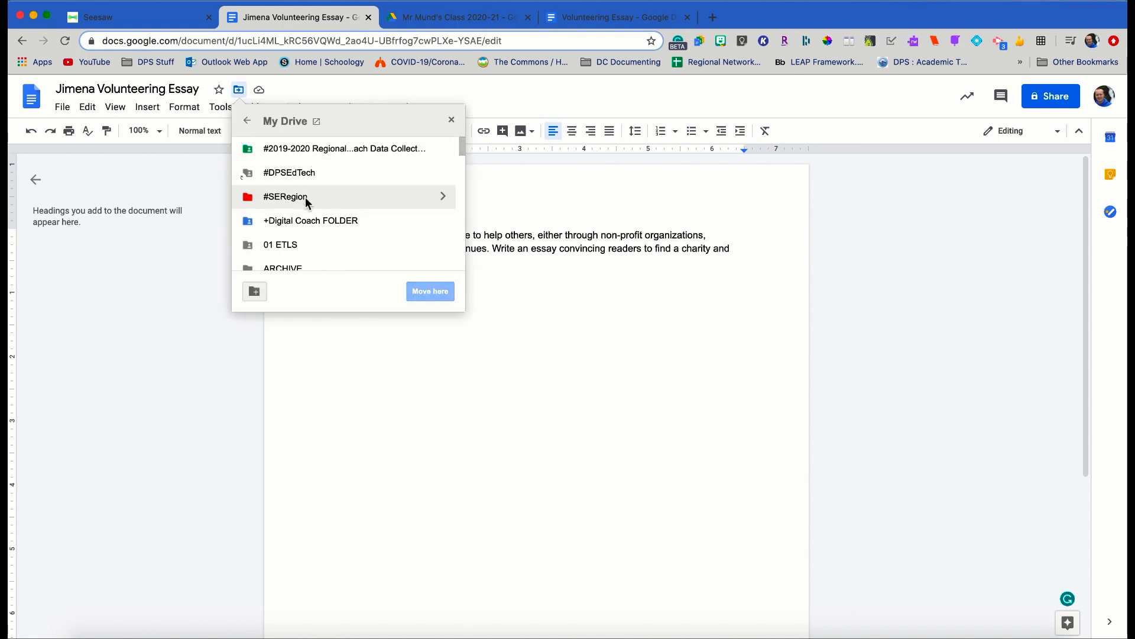
{"action": "left_click_drag", "start_coordinate": [463, 145], "coordinate": [462, 168]}
{"action": "left_click", "coordinate": [348, 184]}
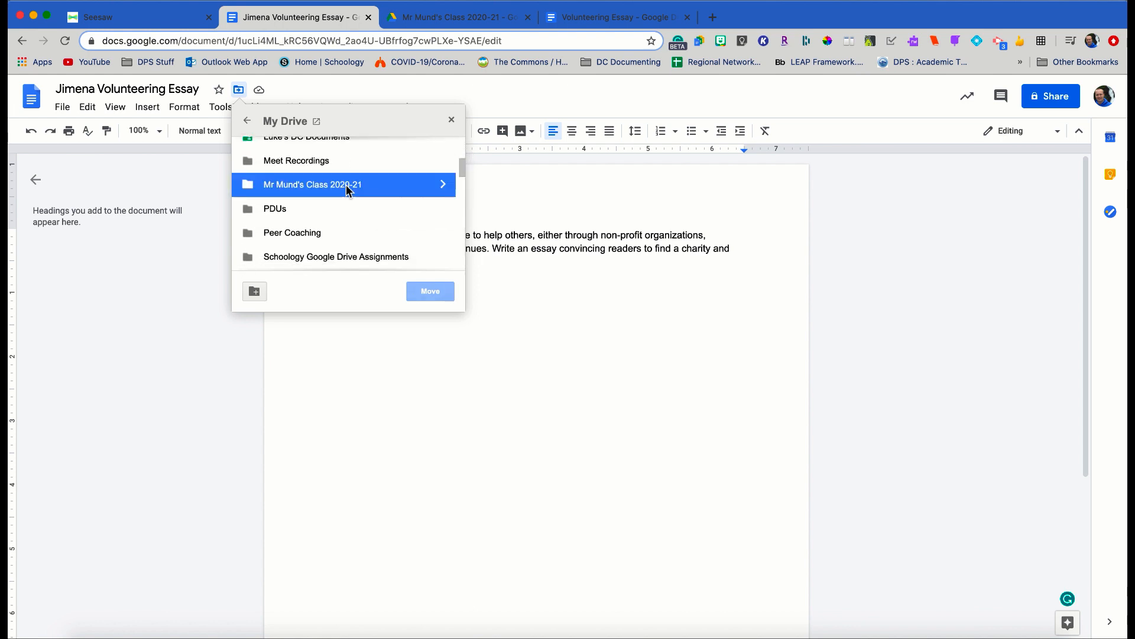
{"action": "left_click", "coordinate": [442, 185]}
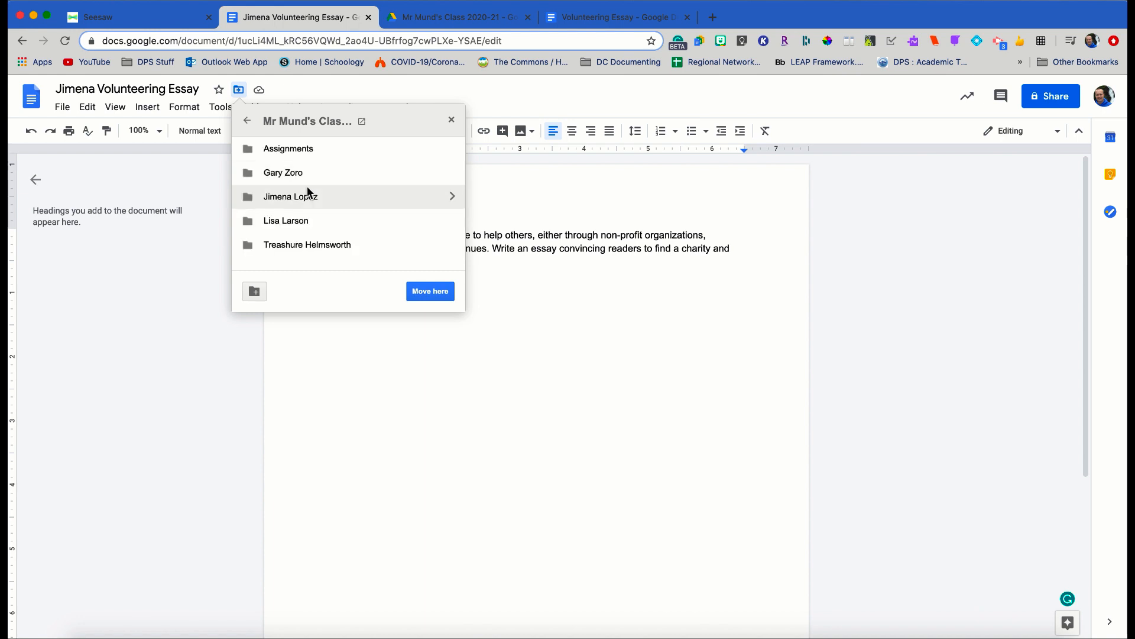
{"action": "left_click", "coordinate": [452, 197]}
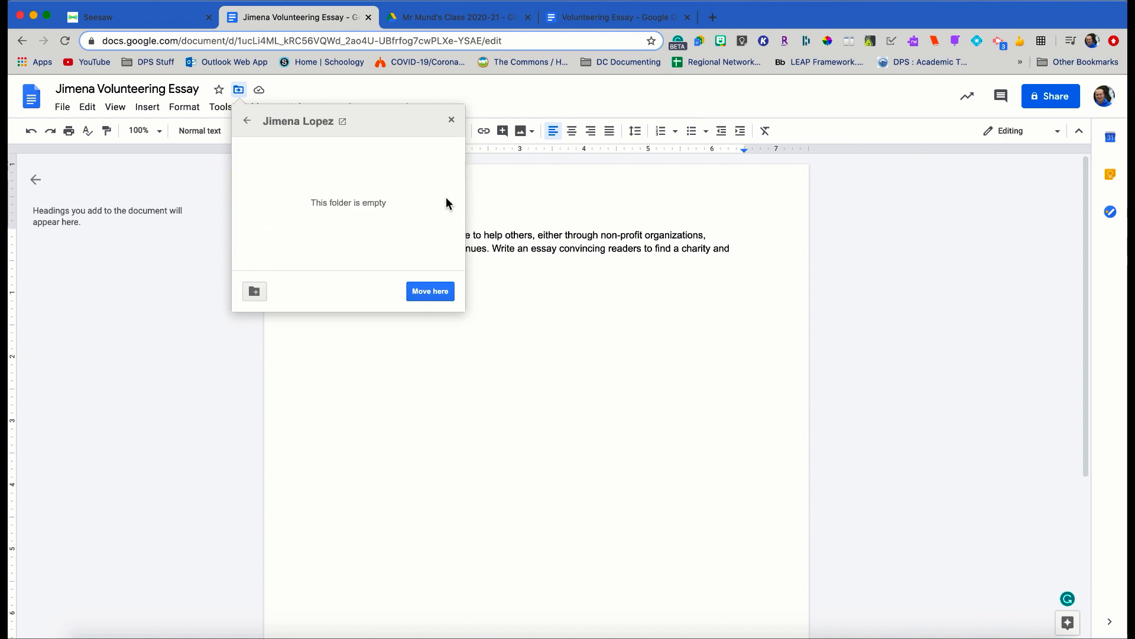
{"action": "left_click", "coordinate": [432, 291]}
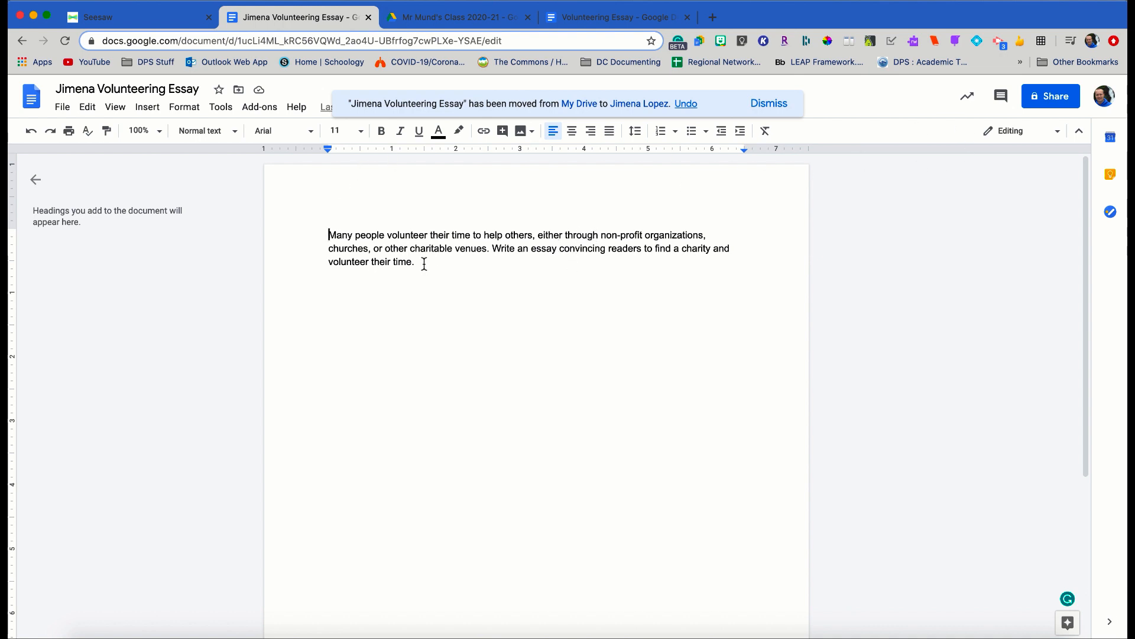
- Enter three lines of placeholder text below the essay prompt: "jlksd jf;j", "as;dlf;l akjsd" and "f ;l kasdjfk;l"
{"action": "left_click", "coordinate": [435, 278]}
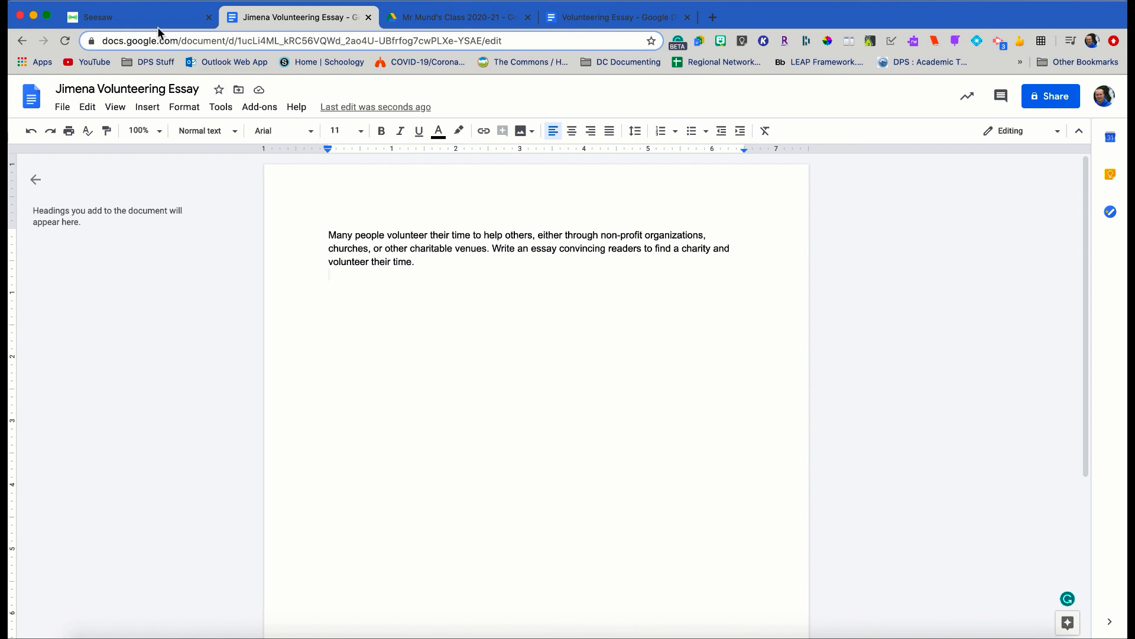
{"action": "key", "text": "Return"}
{"action": "type", "text": "jlksd jf;j"}
{"action": "key", "text": "Return"}
{"action": "type", "text": "as;dlf;l akjsd"}
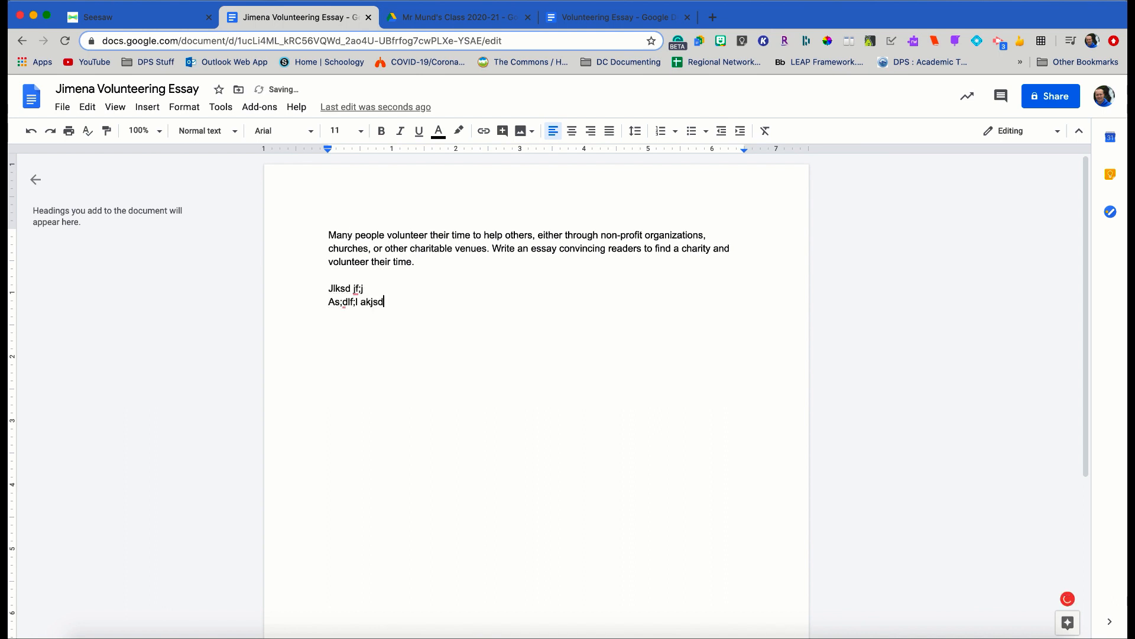
{"action": "key", "text": "Return"}
{"action": "type", "text": "f ;l  kasdjfk;l"}
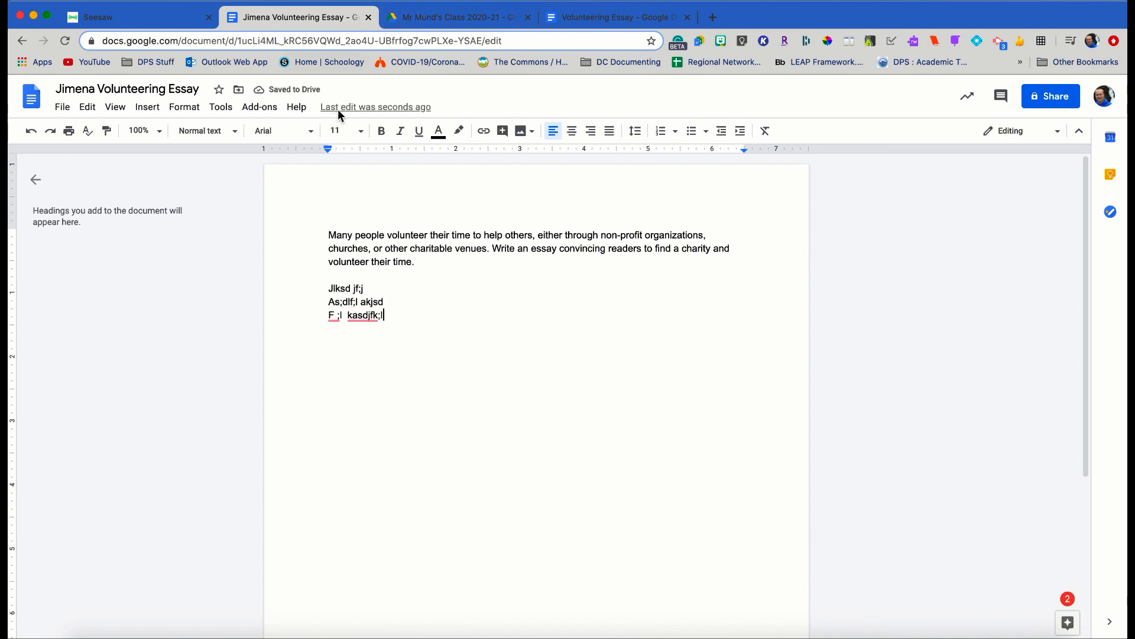
- Copy the student essay's link and paste it into a new note response to the Literacy 5 Paragraph Essay activity in Seesaw
{"action": "left_click", "coordinate": [522, 41]}
{"action": "key", "text": "super+c"}
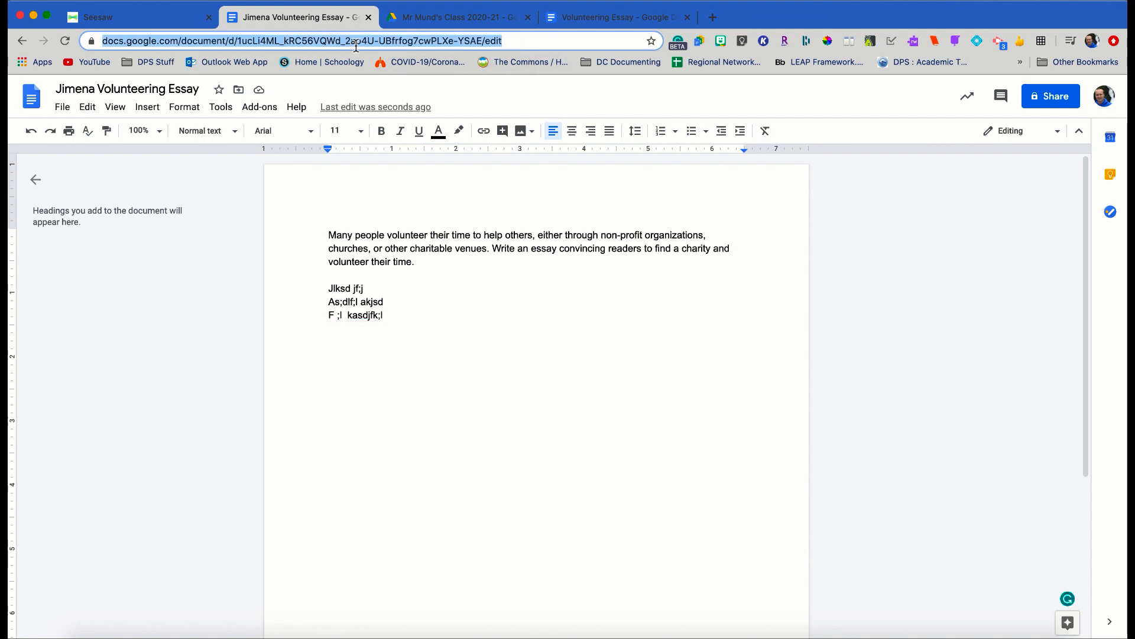
{"action": "left_click", "coordinate": [158, 21]}
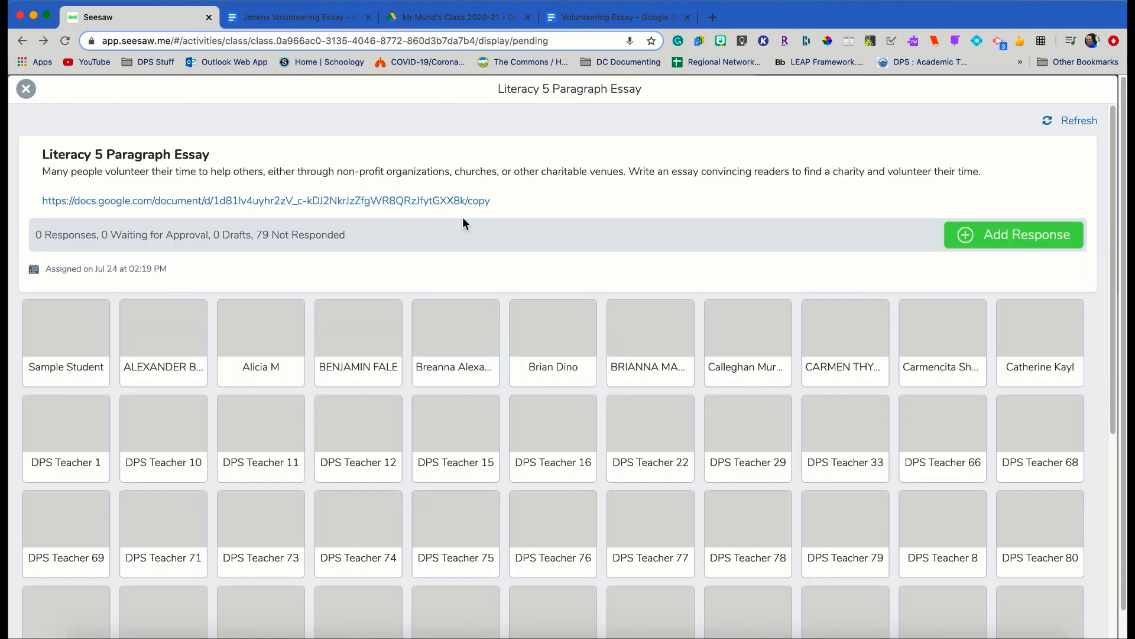
{"action": "left_click", "coordinate": [984, 235]}
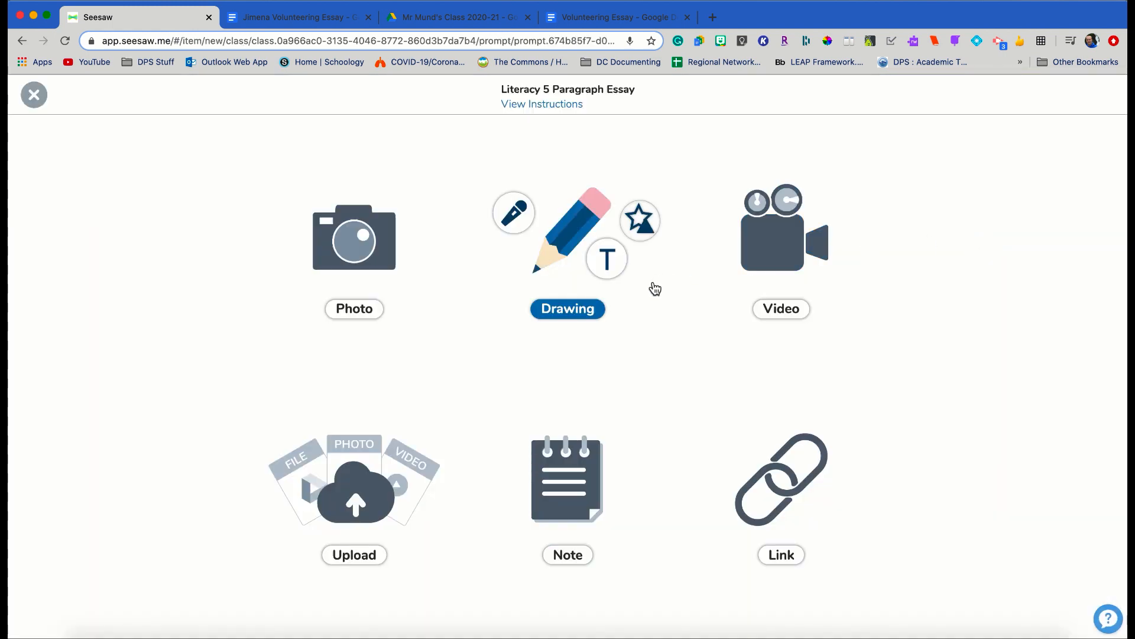
{"action": "left_click", "coordinate": [565, 462]}
{"action": "key", "text": "super+v"}
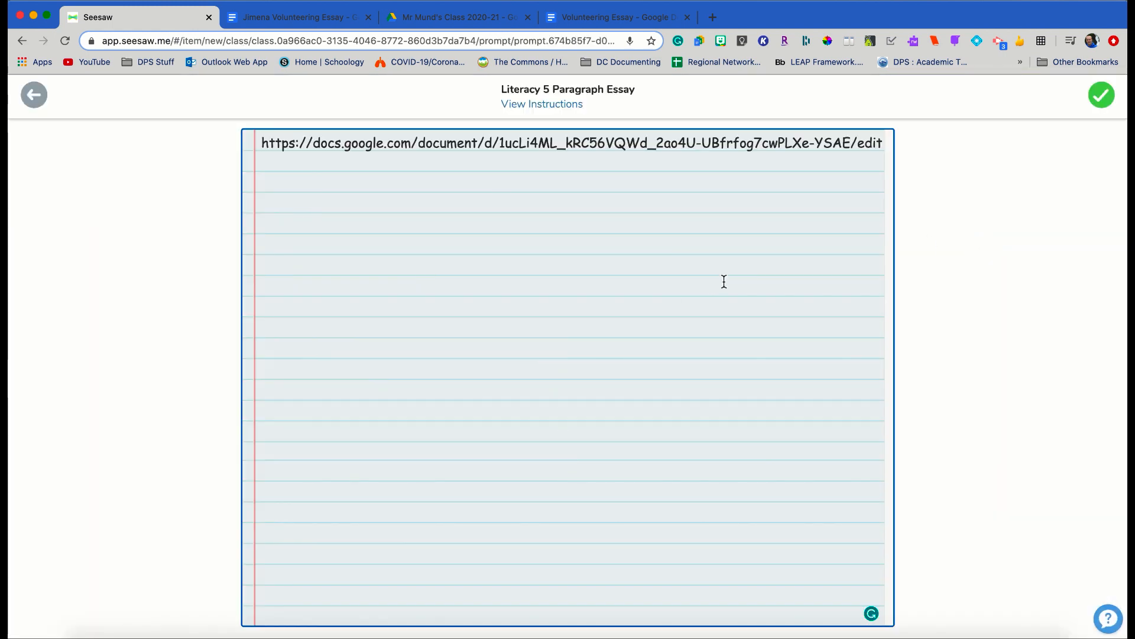